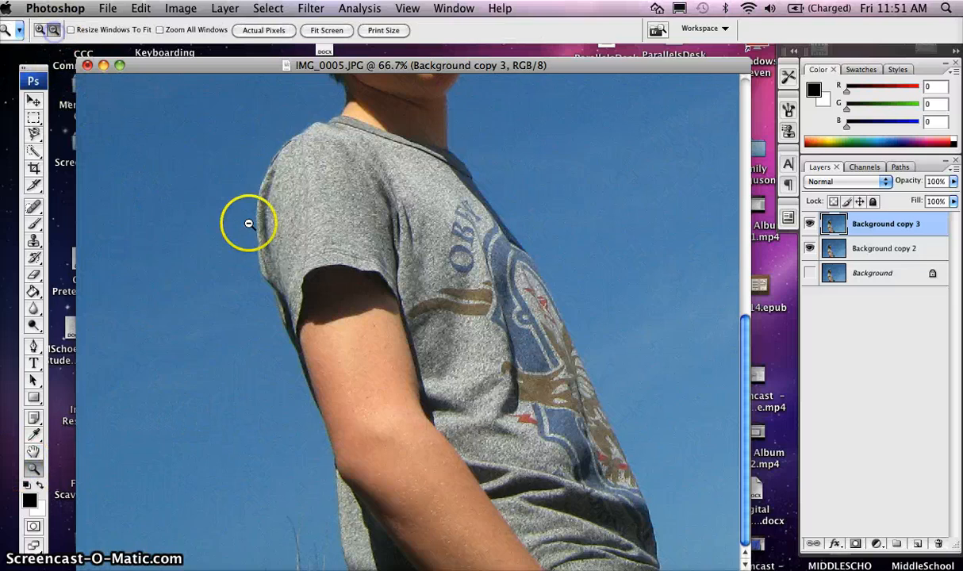
Select the blue sky all around the boy on the Background copy 3 layer with the Quick Selection tool
{"action": "left_click", "coordinate": [373, 271]}
{"action": "left_click", "coordinate": [374, 273]}
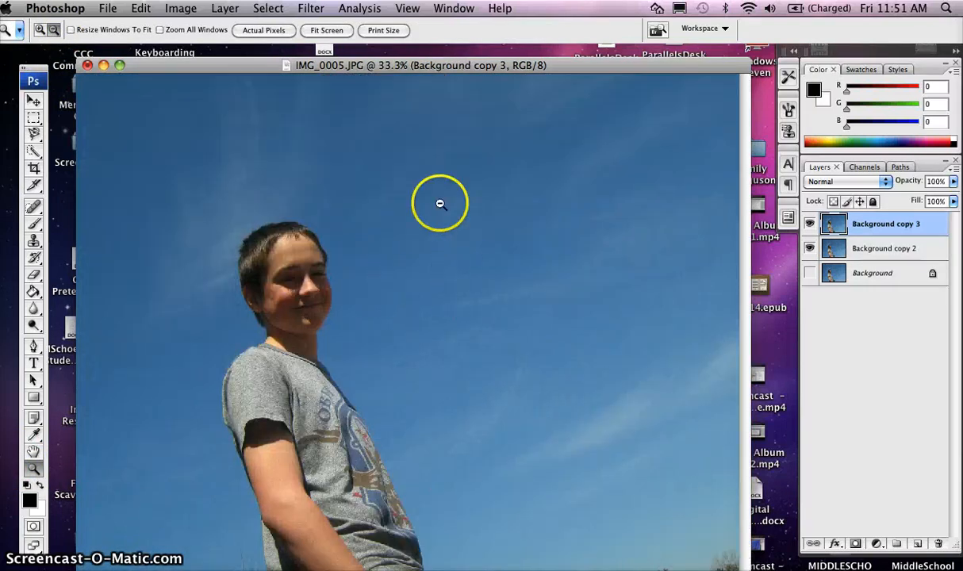
{"action": "left_click_drag", "start_coordinate": [438, 68], "coordinate": [437, 57]}
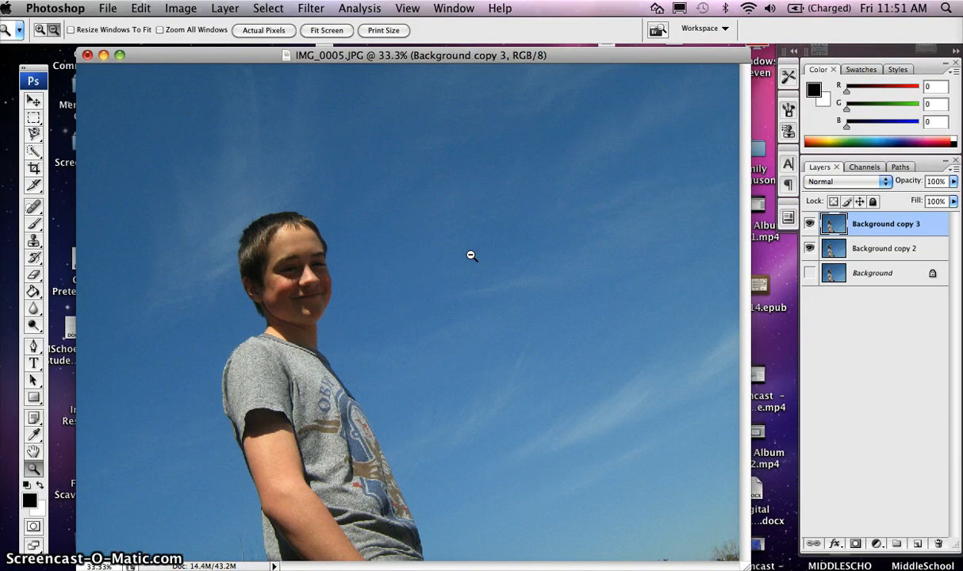
{"action": "left_click", "coordinate": [35, 153]}
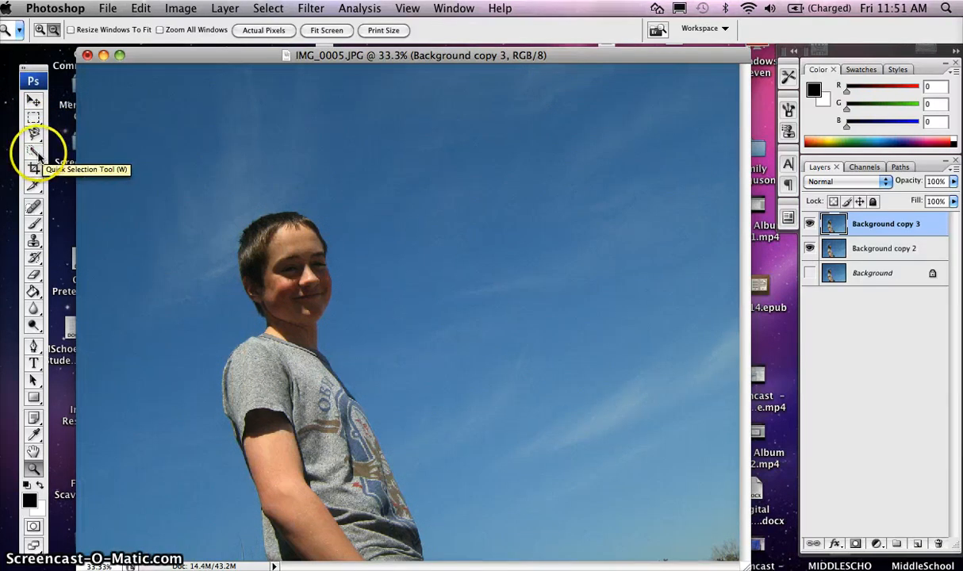
{"action": "mouse_move", "coordinate": [37, 155]}
{"action": "left_mouse_down"}
{"action": "mouse_move", "coordinate": [77, 155]}
{"action": "mouse_move", "coordinate": [90, 172]}
{"action": "mouse_move", "coordinate": [96, 151]}
{"action": "left_mouse_up"}
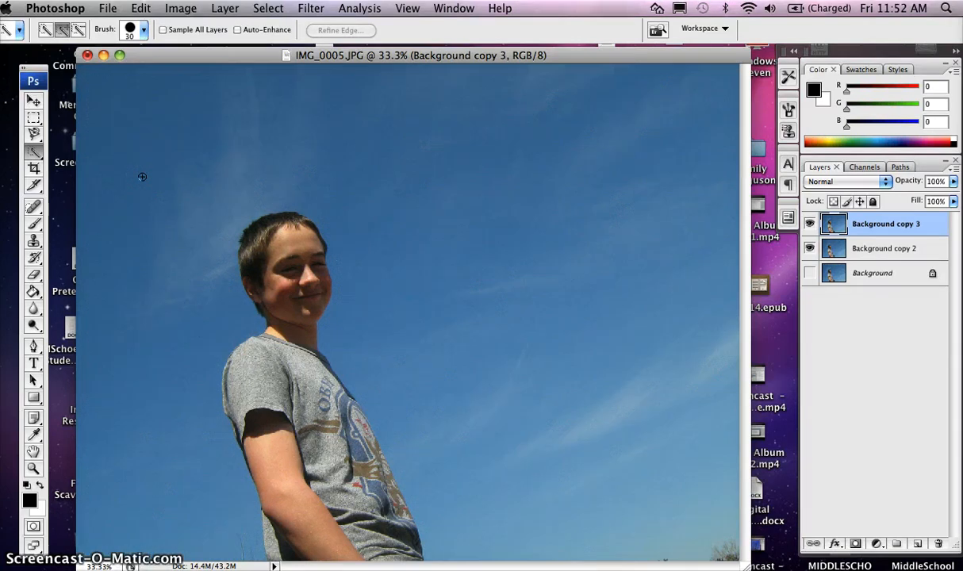
{"action": "mouse_move", "coordinate": [142, 176]}
{"action": "left_mouse_down"}
{"action": "mouse_move", "coordinate": [179, 205]}
{"action": "mouse_move", "coordinate": [177, 274]}
{"action": "left_mouse_up"}
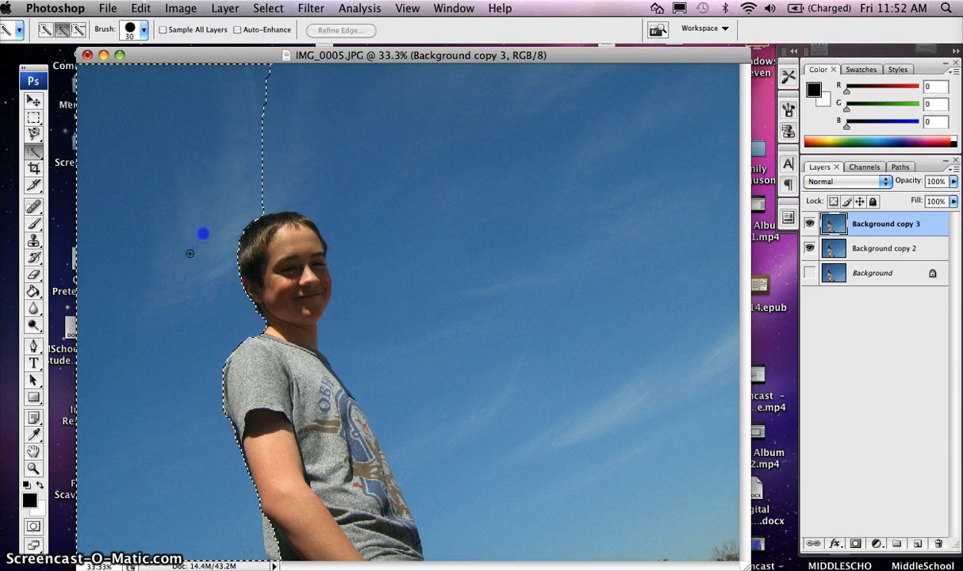
{"action": "mouse_move", "coordinate": [264, 200]}
{"action": "left_mouse_down"}
{"action": "mouse_move", "coordinate": [318, 192]}
{"action": "mouse_move", "coordinate": [335, 200]}
{"action": "mouse_move", "coordinate": [342, 223]}
{"action": "mouse_move", "coordinate": [378, 243]}
{"action": "mouse_move", "coordinate": [389, 285]}
{"action": "mouse_move", "coordinate": [417, 300]}
{"action": "mouse_move", "coordinate": [421, 344]}
{"action": "mouse_move", "coordinate": [510, 484]}
{"action": "left_mouse_up"}
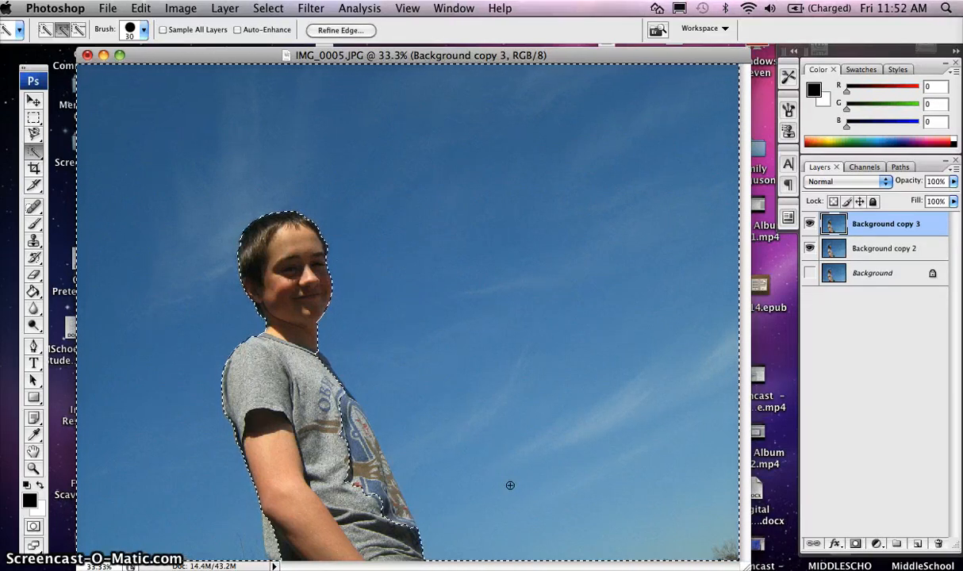
{"action": "left_click", "coordinate": [466, 476]}
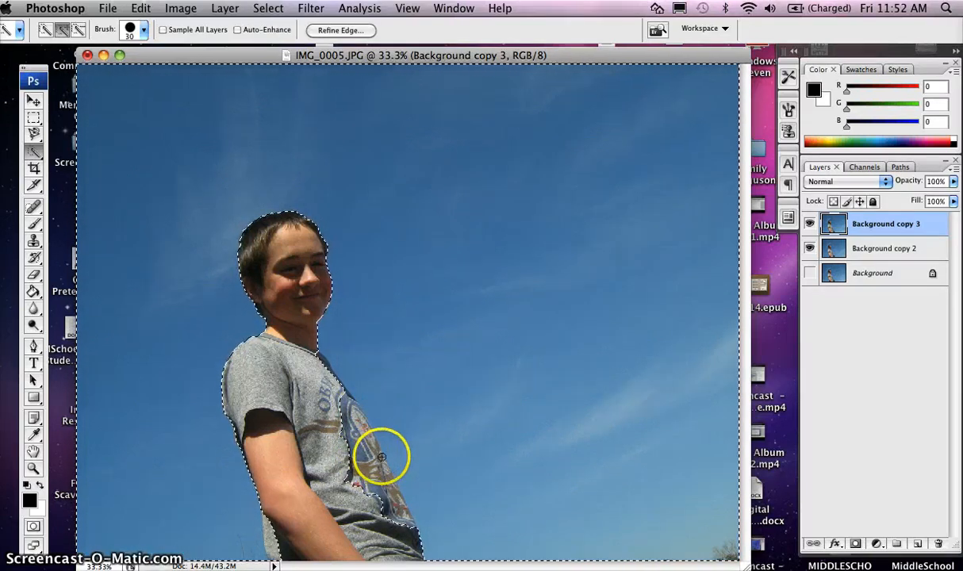
{"action": "mouse_move", "coordinate": [381, 457]}
{"action": "left_mouse_down"}
{"action": "mouse_move", "coordinate": [286, 541]}
{"action": "mouse_move", "coordinate": [258, 524]}
{"action": "mouse_move", "coordinate": [268, 541]}
{"action": "left_mouse_up"}
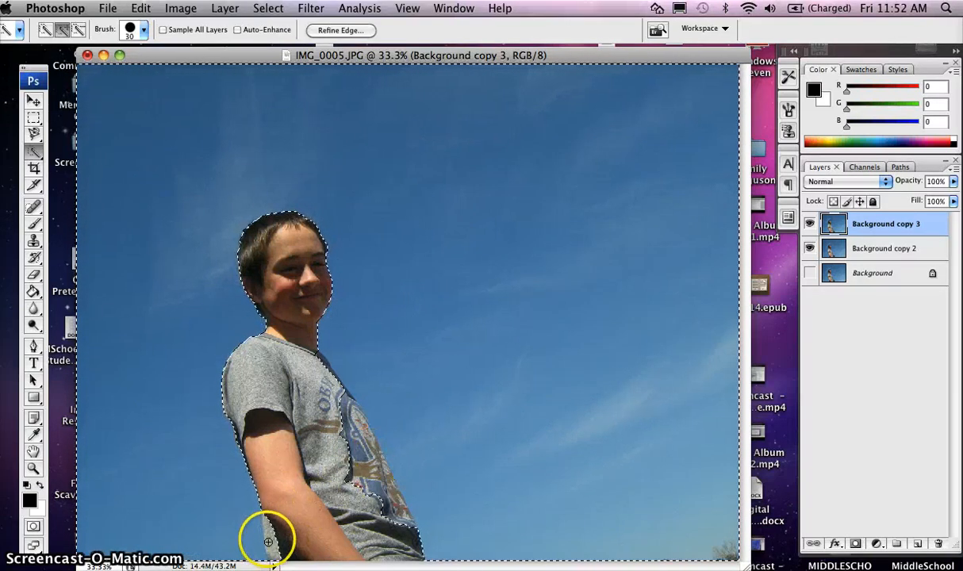
Try to subtract the grey shirt strip below the elbow from the selection with the Quick Selection tool
{"action": "left_click", "coordinate": [35, 470]}
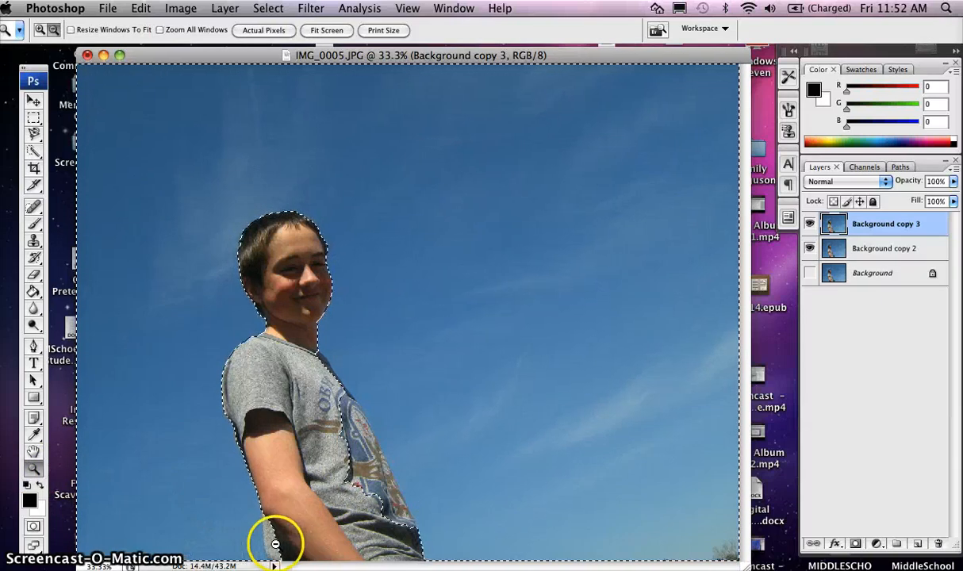
{"action": "left_click", "coordinate": [41, 30]}
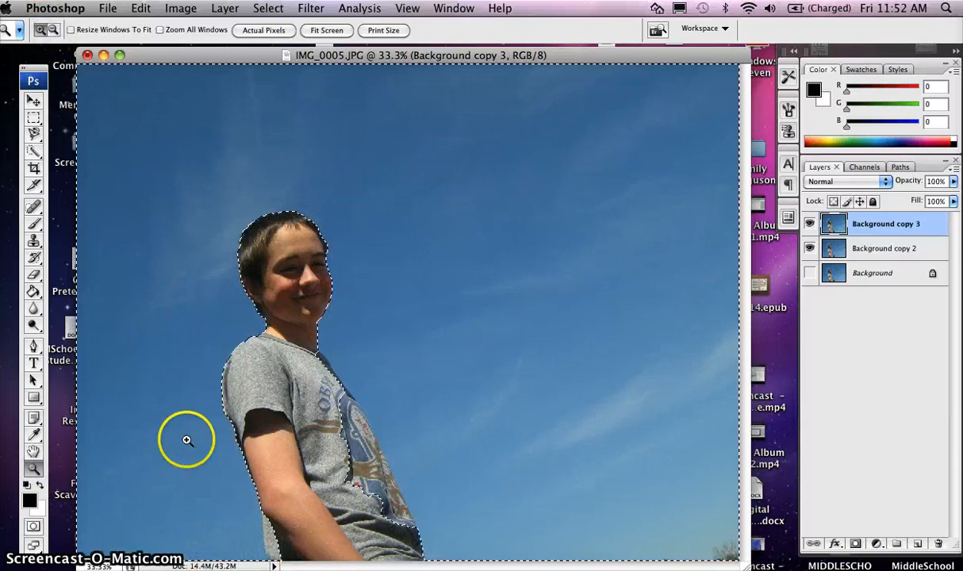
{"action": "left_click", "coordinate": [272, 546]}
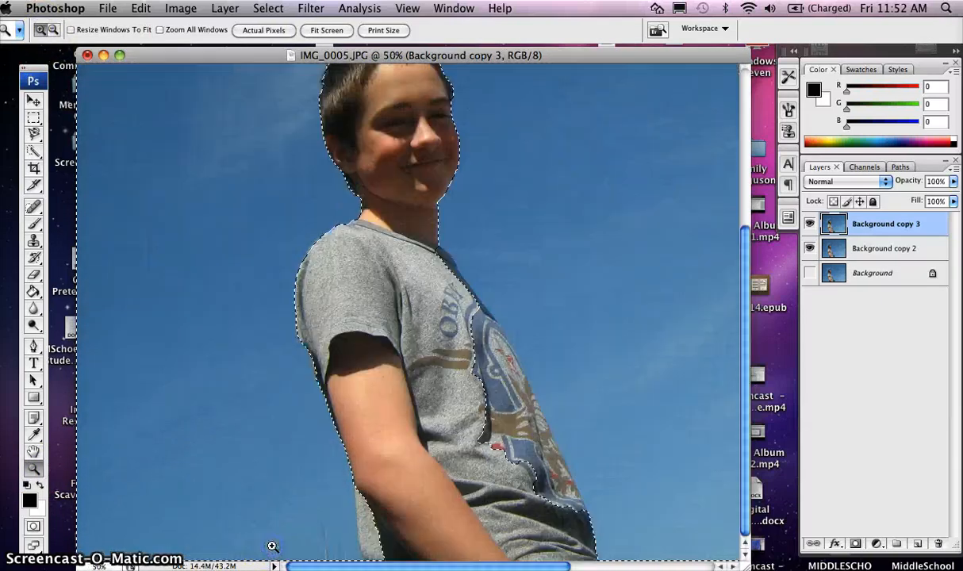
{"action": "left_click", "coordinate": [349, 526]}
{"action": "left_click", "coordinate": [410, 521]}
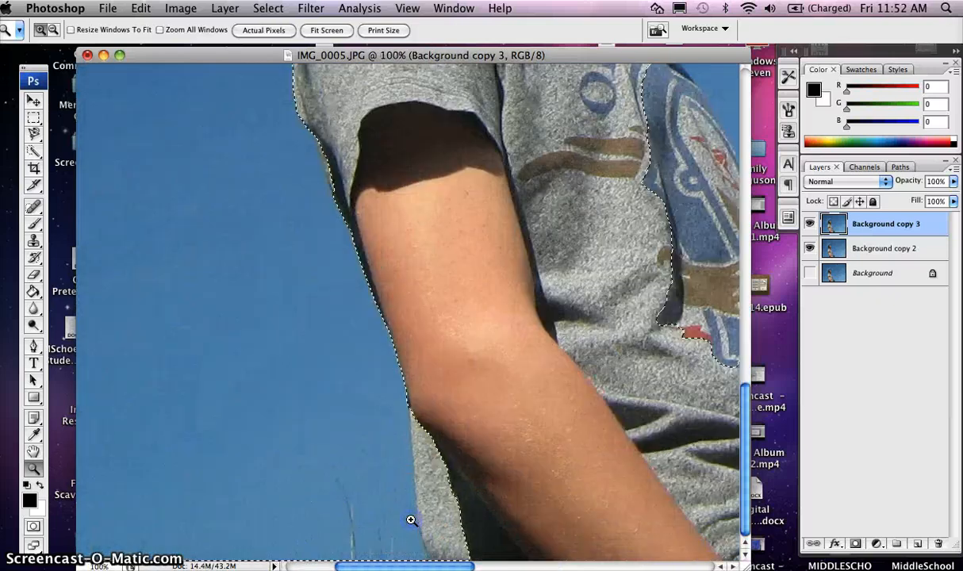
{"action": "mouse_move", "coordinate": [548, 391]}
{"action": "left_mouse_down"}
{"action": "mouse_move", "coordinate": [540, 382]}
{"action": "mouse_move", "coordinate": [381, 387]}
{"action": "mouse_move", "coordinate": [199, 417]}
{"action": "mouse_move", "coordinate": [398, 397]}
{"action": "mouse_move", "coordinate": [406, 329]}
{"action": "mouse_move", "coordinate": [479, 335]}
{"action": "left_mouse_up"}
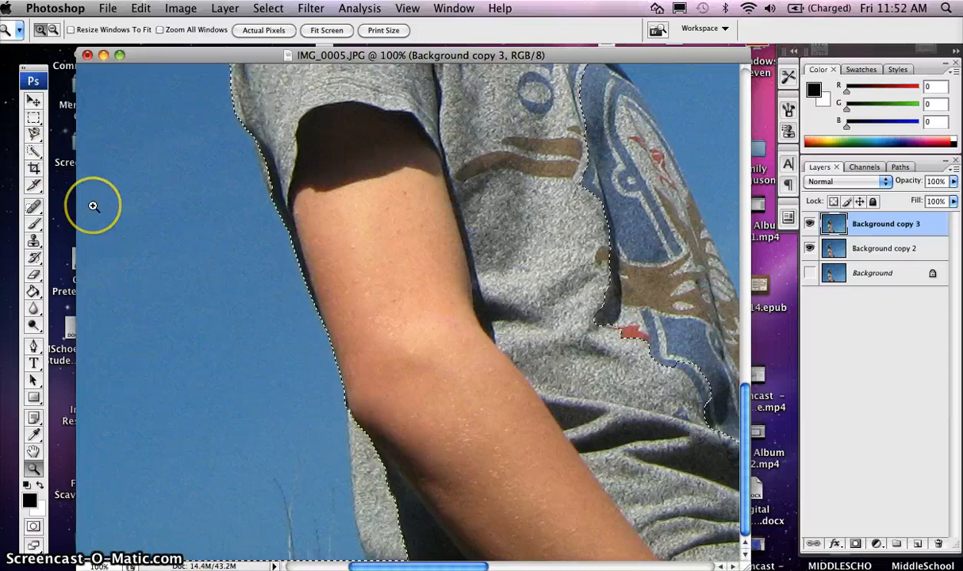
{"action": "left_click", "coordinate": [34, 153]}
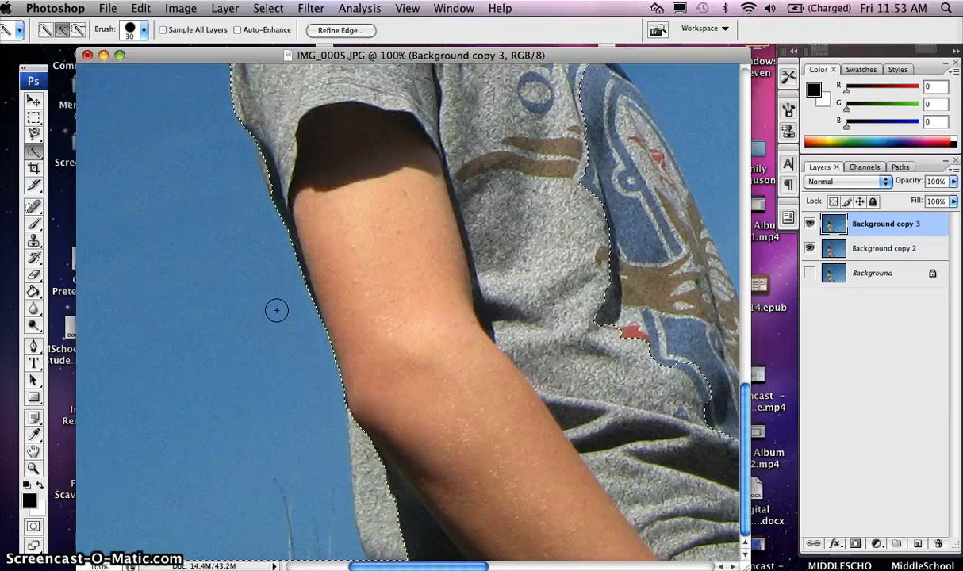
{"action": "mouse_move", "coordinate": [276, 310]}
{"action": "left_mouse_down"}
{"action": "mouse_move", "coordinate": [267, 322]}
{"action": "mouse_move", "coordinate": [254, 318]}
{"action": "mouse_move", "coordinate": [296, 384]}
{"action": "left_mouse_up"}
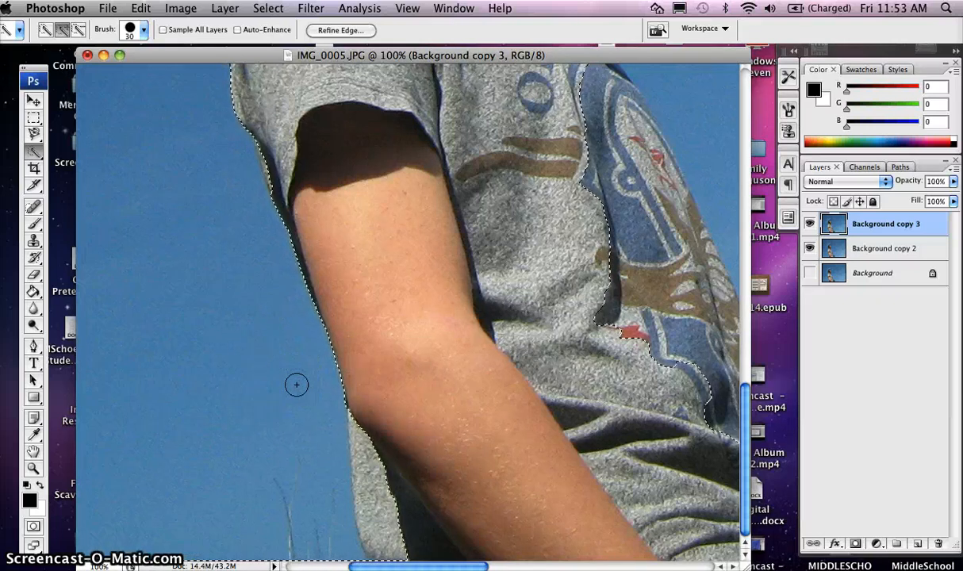
{"action": "key", "text": "alt"}
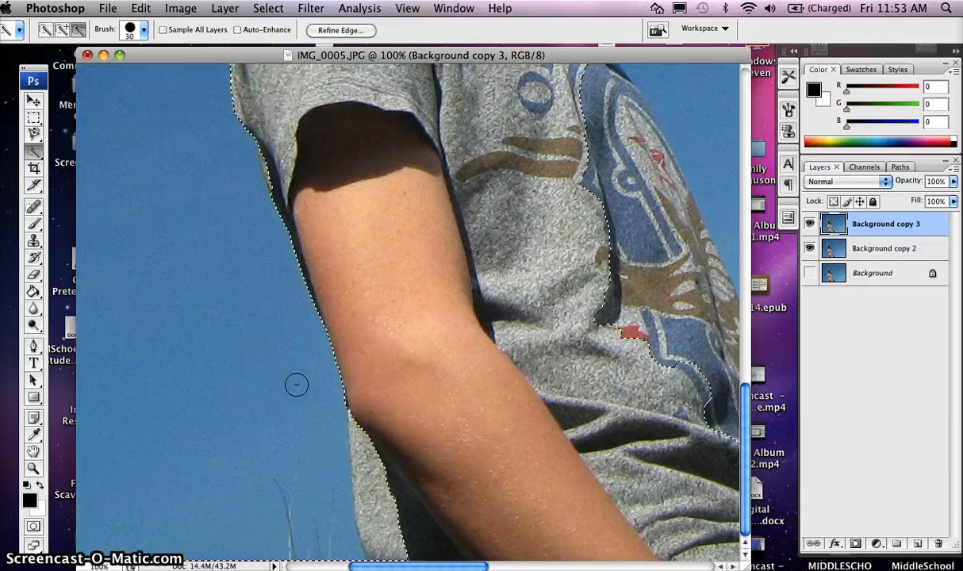
{"action": "left_click_drag", "start_coordinate": [346, 414], "coordinate": [358, 531]}
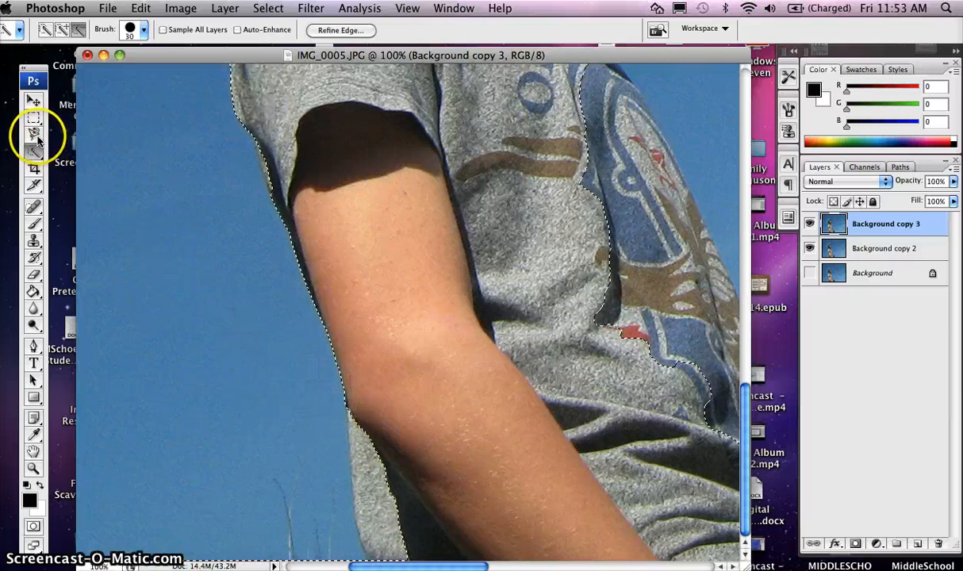
Try to outline the shirt strip below the elbow with the freehand Lasso tool, and undo the lasso selection
{"action": "left_click_drag", "start_coordinate": [36, 137], "coordinate": [86, 140]}
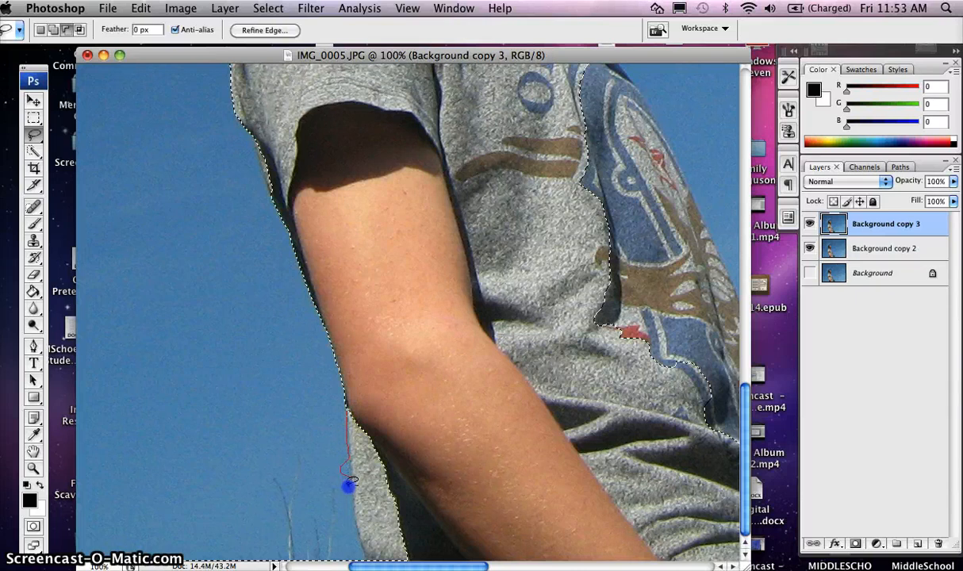
{"action": "left_click_drag", "start_coordinate": [351, 481], "coordinate": [351, 481]}
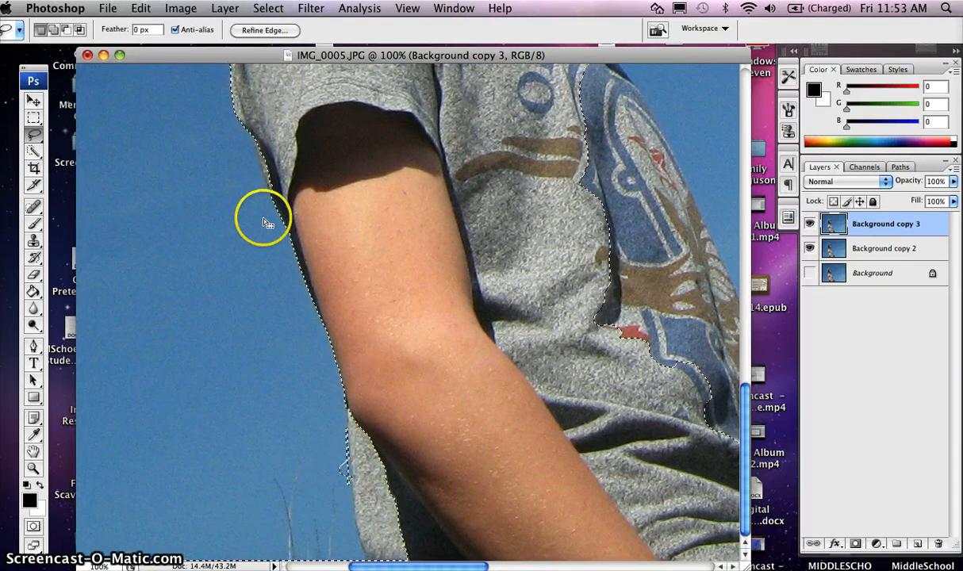
{"action": "left_click", "coordinate": [142, 8]}
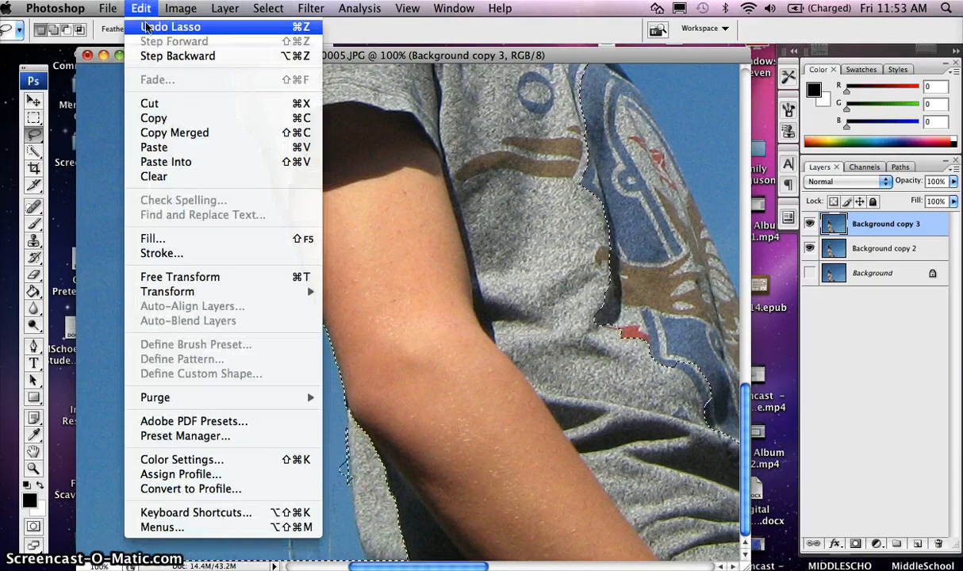
{"action": "left_click", "coordinate": [155, 27]}
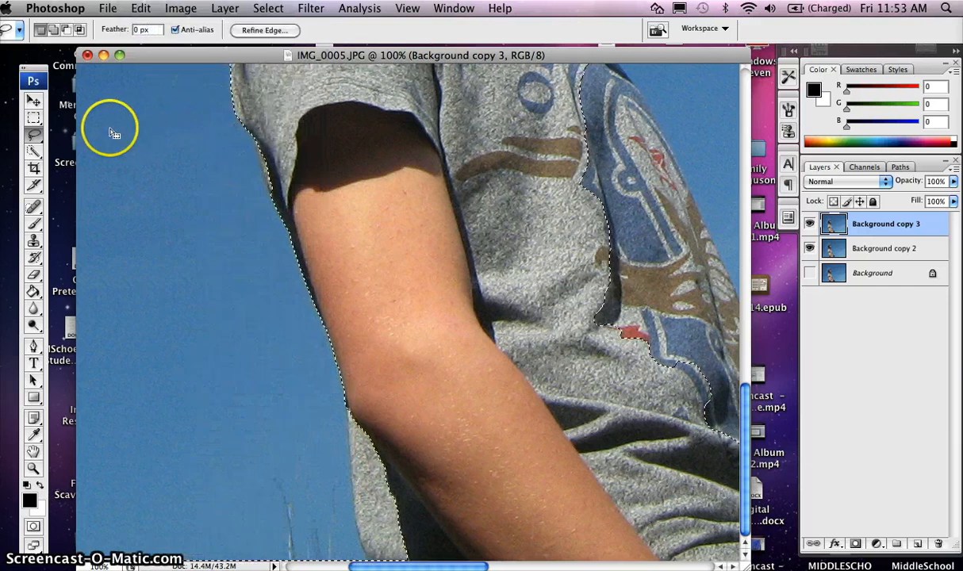
Subtract the grey shirt strip below the elbow from the sky selection by tracing around it with the Magnetic Lasso tool
{"action": "left_click", "coordinate": [35, 136]}
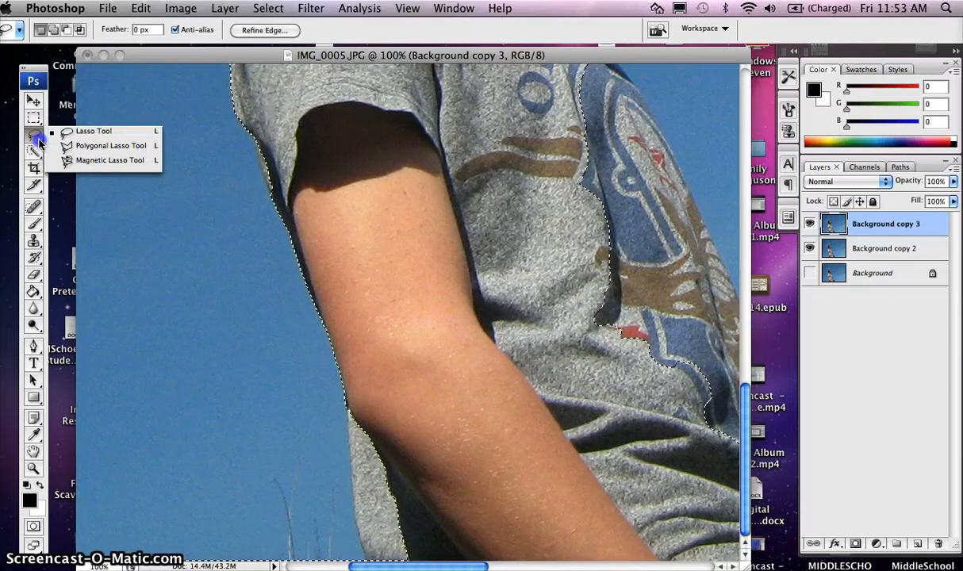
{"action": "left_click", "coordinate": [89, 160]}
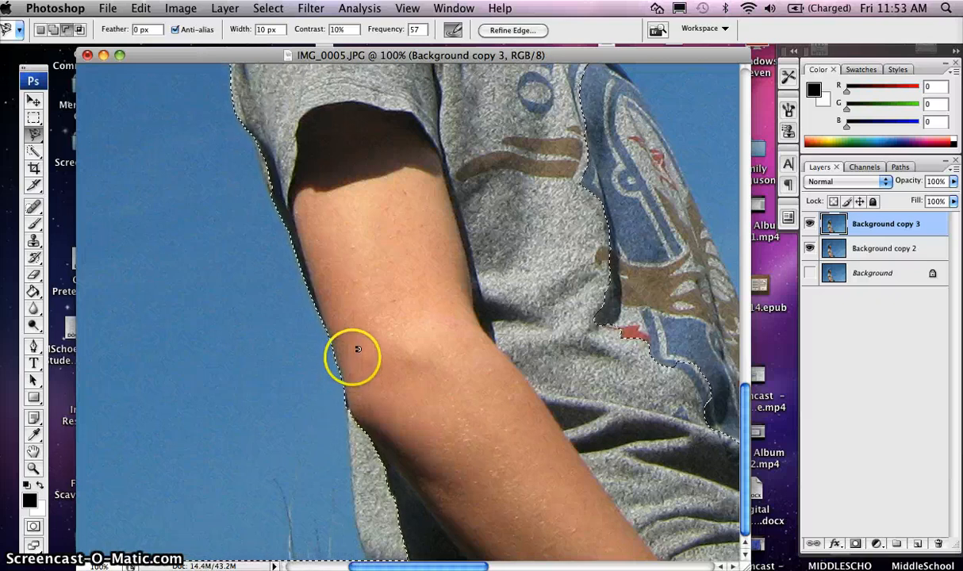
{"action": "left_click", "coordinate": [346, 407]}
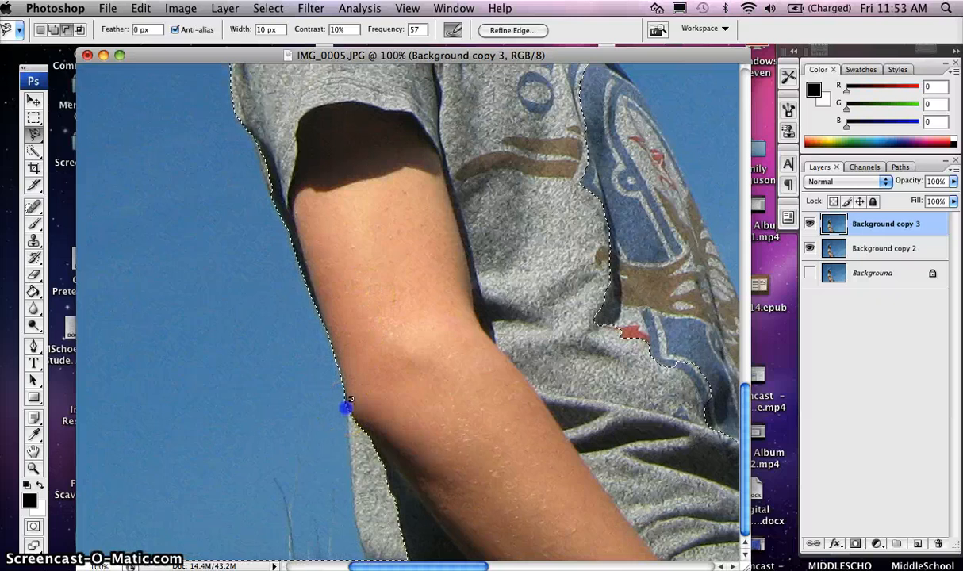
{"action": "mouse_move", "coordinate": [349, 410]}
{"action": "left_mouse_down"}
{"action": "mouse_move", "coordinate": [346, 465]}
{"action": "mouse_move", "coordinate": [369, 551]}
{"action": "left_mouse_up"}
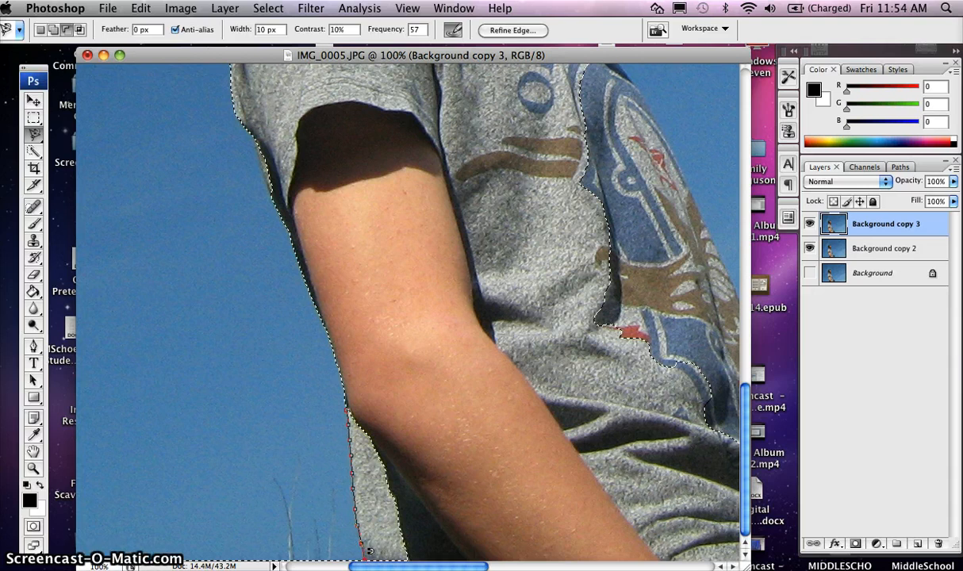
{"action": "left_click_drag", "start_coordinate": [370, 551], "coordinate": [398, 552]}
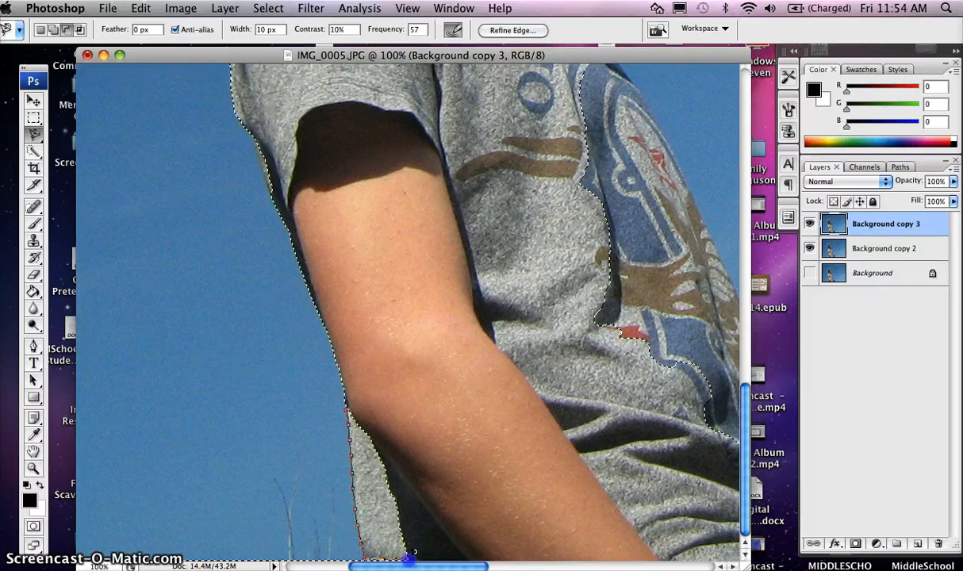
{"action": "mouse_move", "coordinate": [397, 520]}
{"action": "left_mouse_down"}
{"action": "mouse_move", "coordinate": [426, 512]}
{"action": "mouse_move", "coordinate": [387, 433]}
{"action": "mouse_move", "coordinate": [351, 401]}
{"action": "left_mouse_up"}
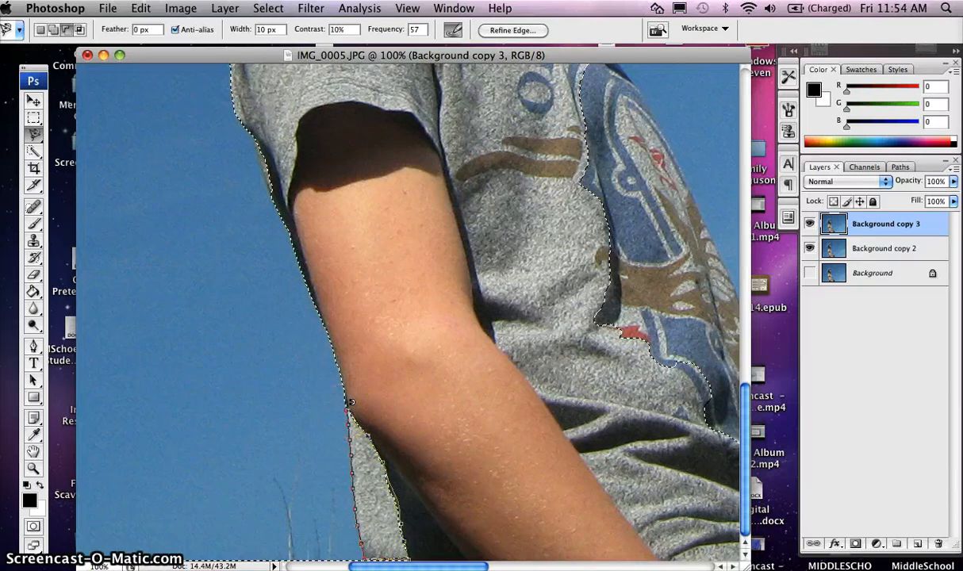
{"action": "left_click", "coordinate": [350, 402]}
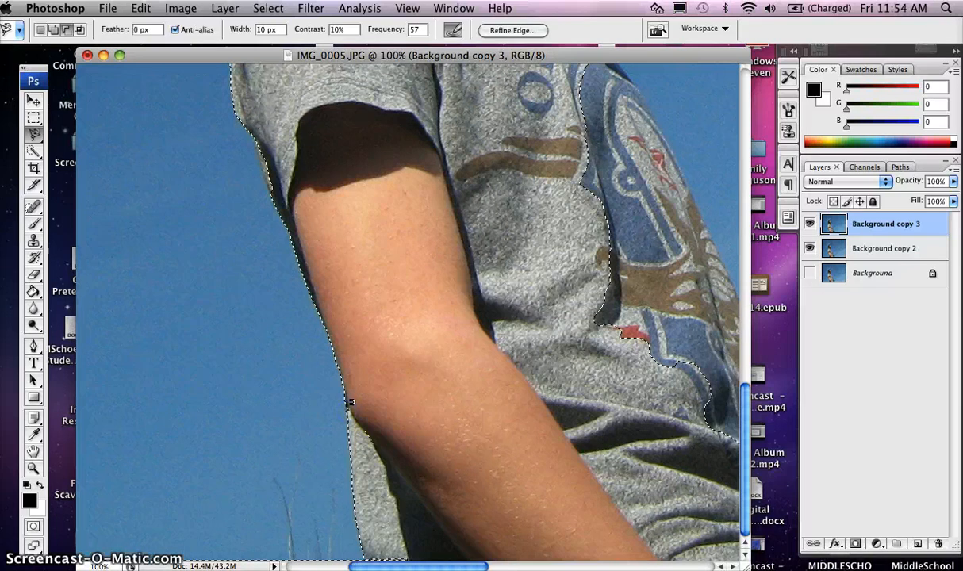
{"action": "mouse_move", "coordinate": [394, 402]}
{"action": "left_mouse_down"}
{"action": "mouse_move", "coordinate": [410, 455]}
{"action": "mouse_move", "coordinate": [382, 450]}
{"action": "mouse_move", "coordinate": [354, 426]}
{"action": "mouse_move", "coordinate": [357, 515]}
{"action": "left_mouse_up"}
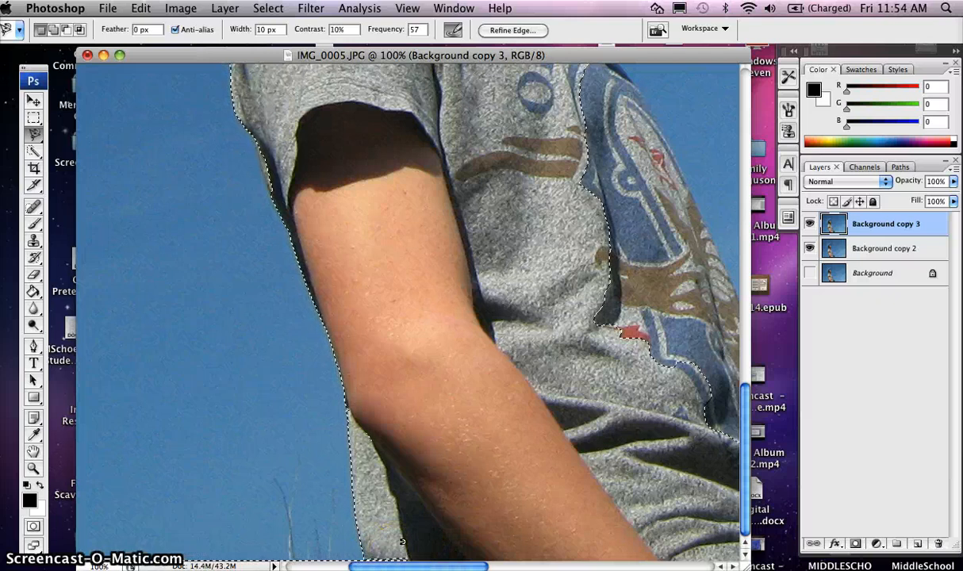
Return to the Quick Selection tool for correcting the selection over the shirt's chest graphic
{"action": "left_click", "coordinate": [33, 468]}
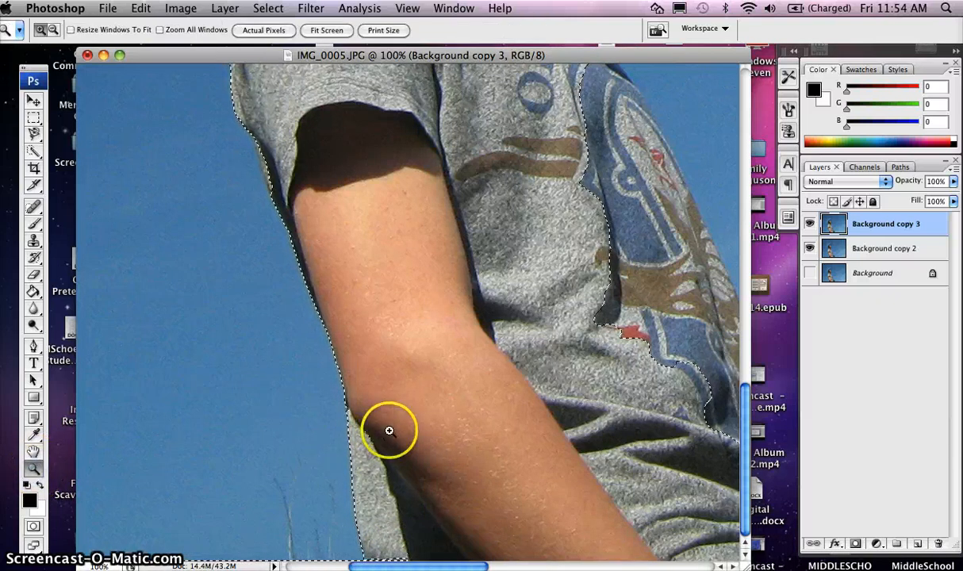
{"action": "left_click", "coordinate": [53, 29]}
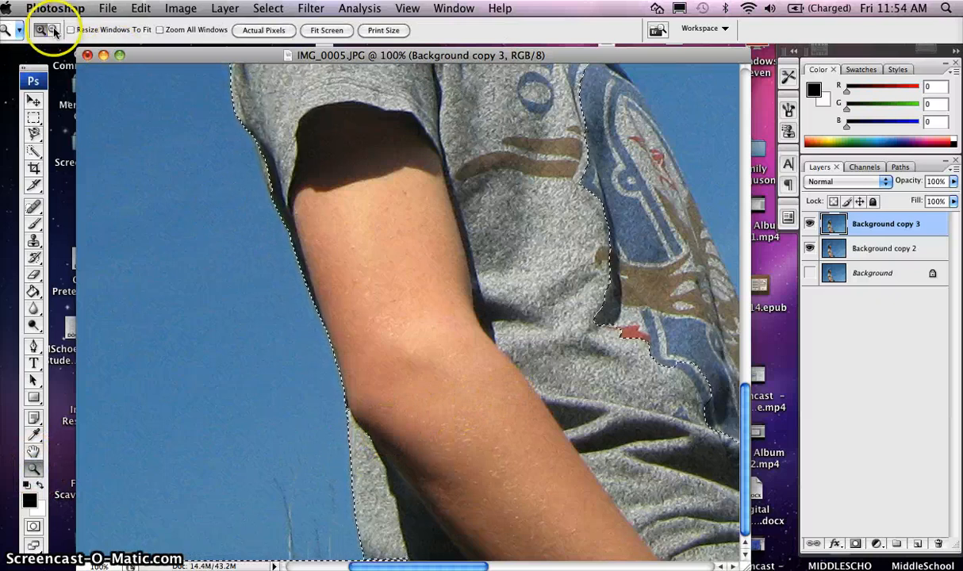
{"action": "left_click", "coordinate": [547, 280]}
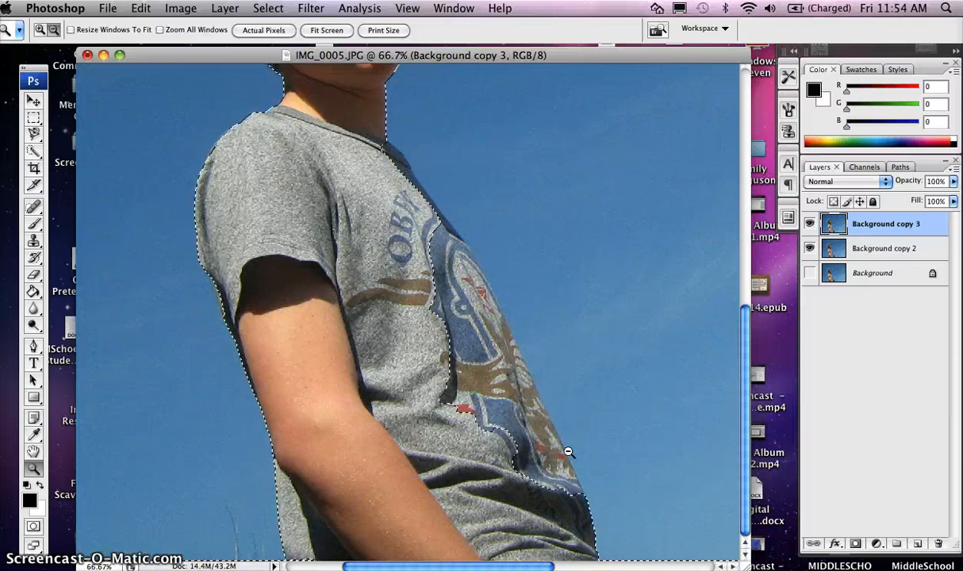
{"action": "left_click", "coordinate": [37, 153]}
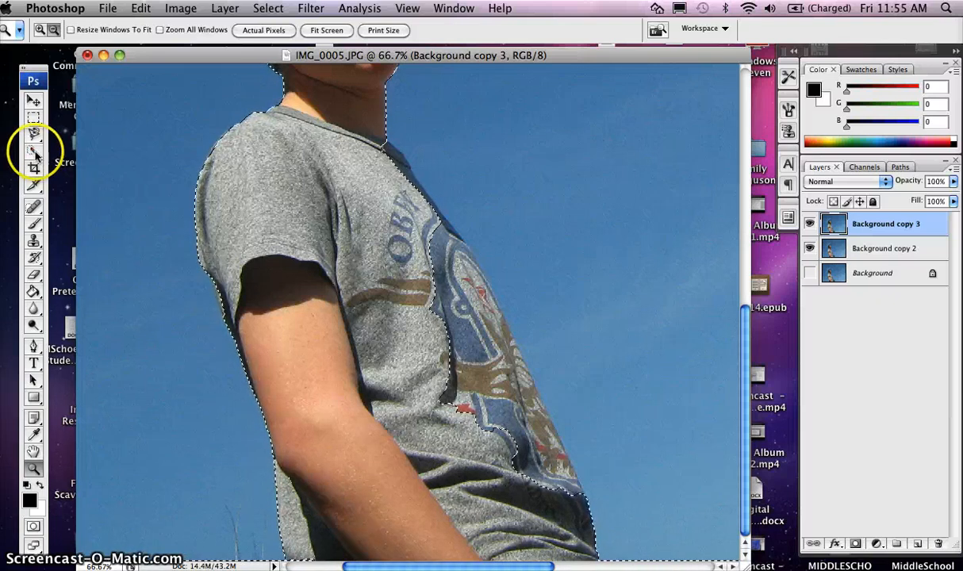